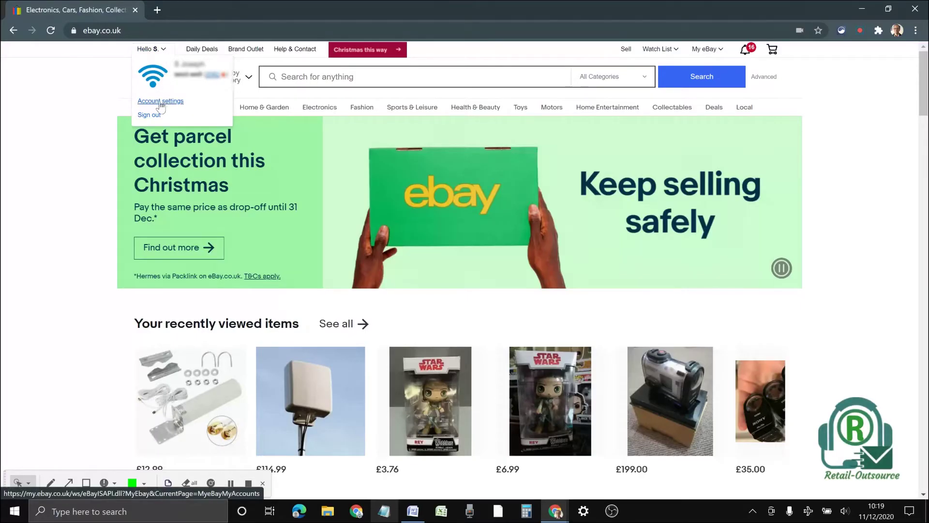
- Go to Account settings and open Site preferences under Account preferences
left_click(167, 107)
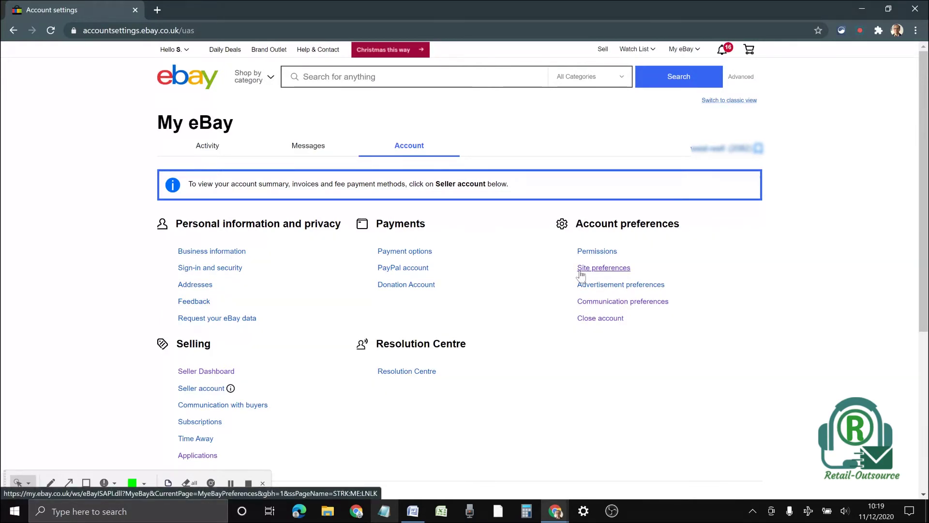
left_click(600, 271)
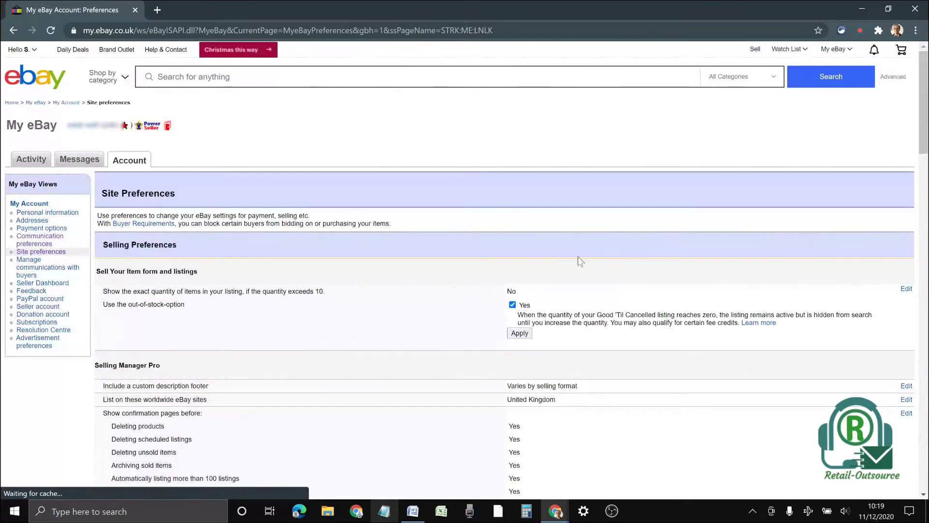
scroll(413, 232, "down", 7)
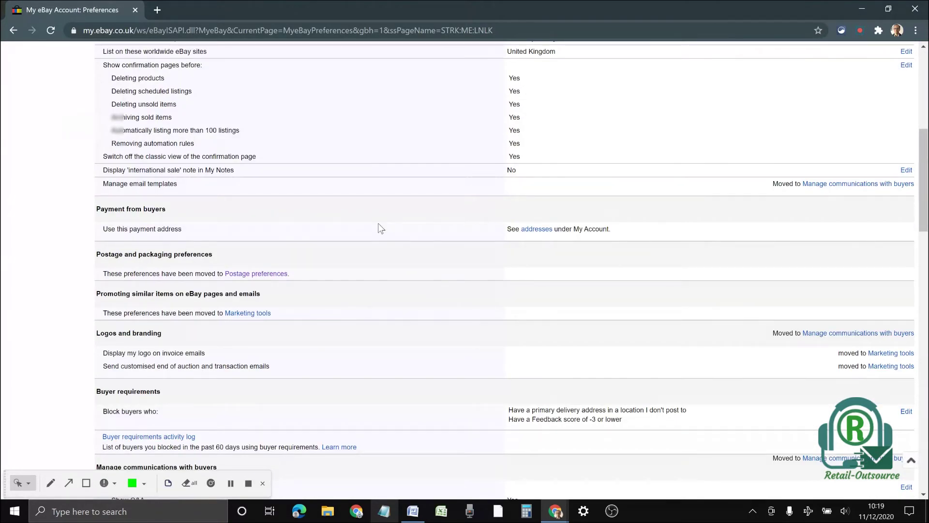
scroll(379, 228, "down", 5)
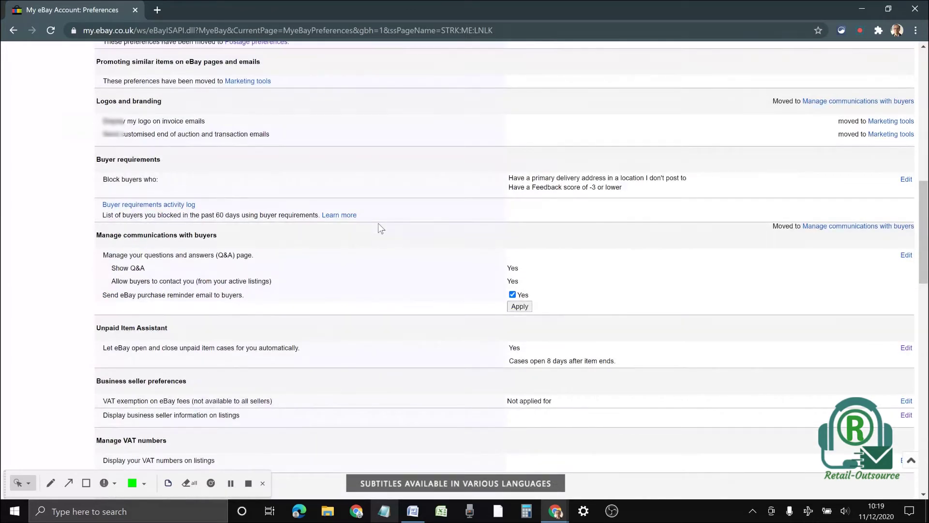
scroll(380, 226, "down", 4)
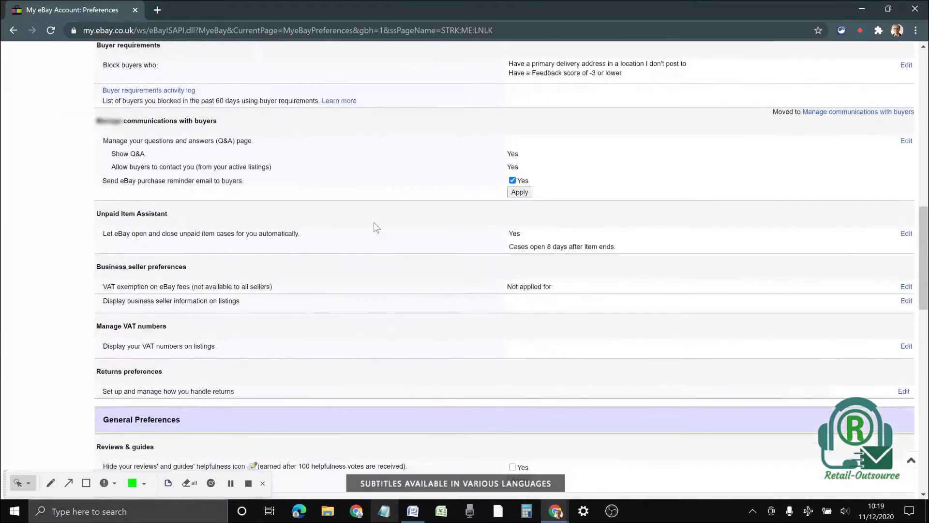
left_click_drag(186, 207, 95, 207)
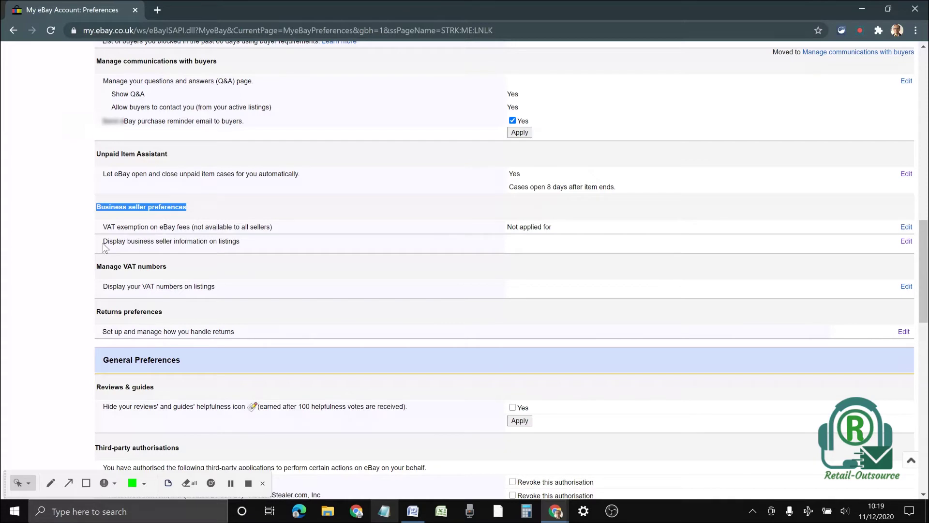
left_click_drag(103, 244, 238, 243)
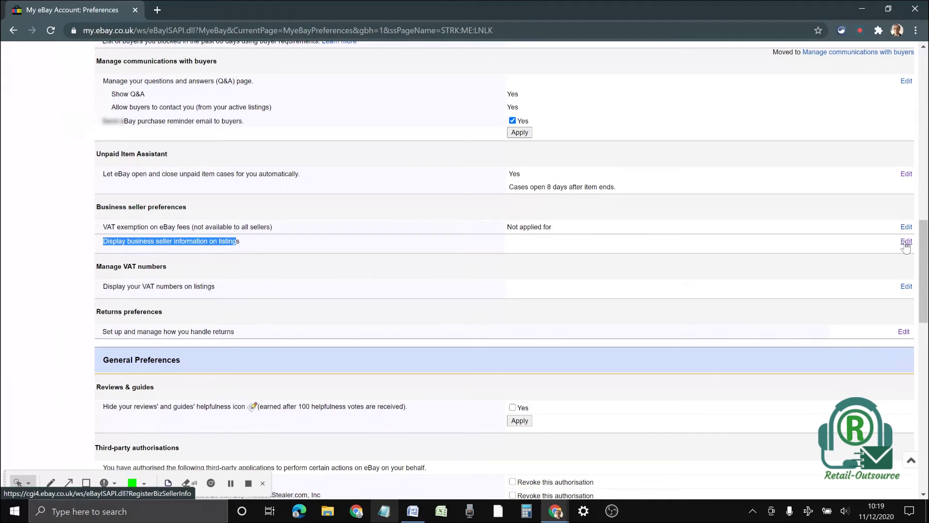
- Edit 'Display business seller information on listings' and copy the entire Word terms document
left_click(906, 243)
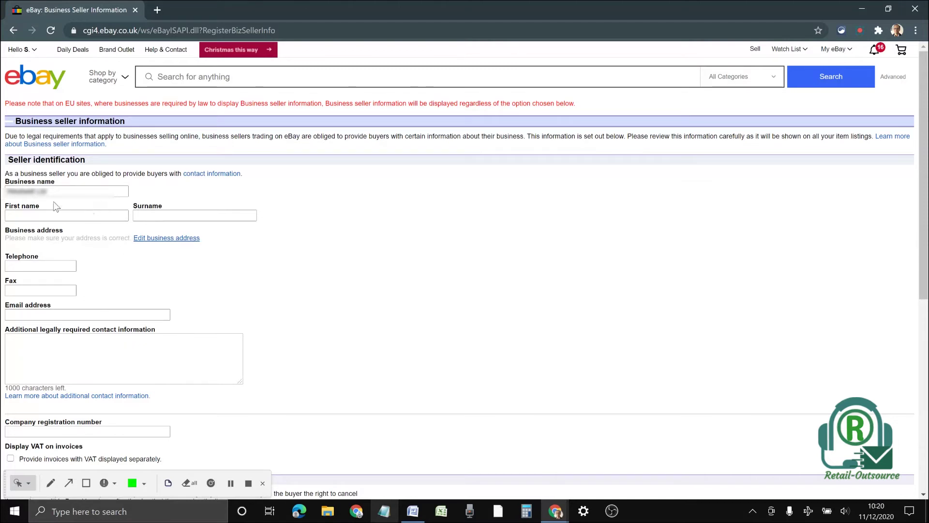
scroll(170, 214, "down", 1)
scroll(213, 227, "down", 2)
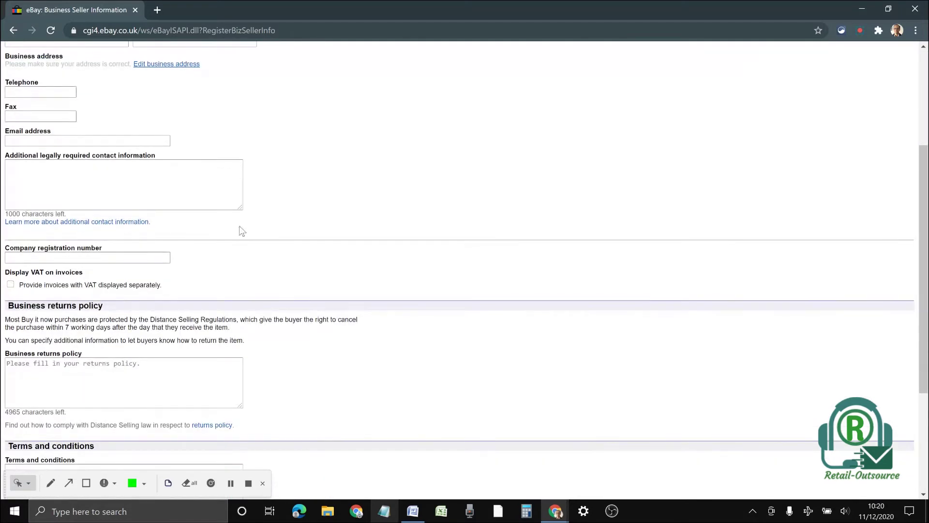
scroll(297, 235, "down", 3)
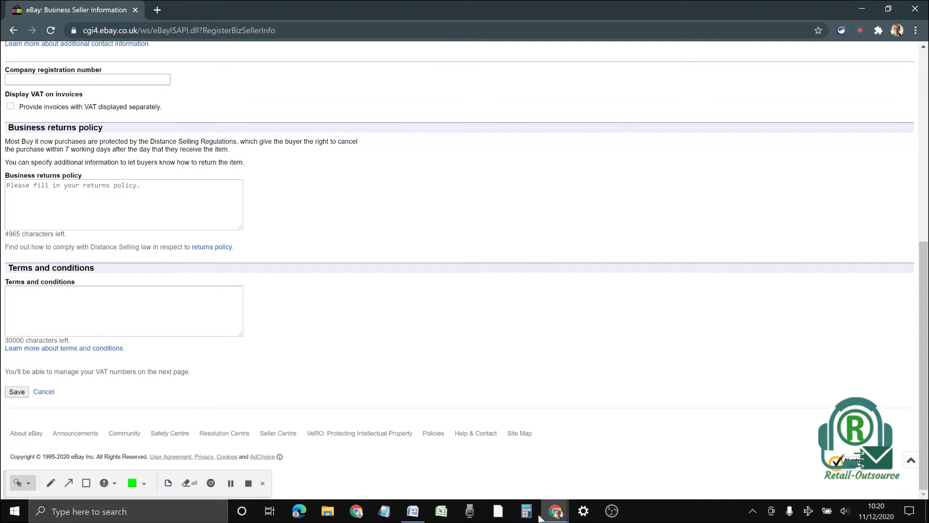
left_click(414, 511)
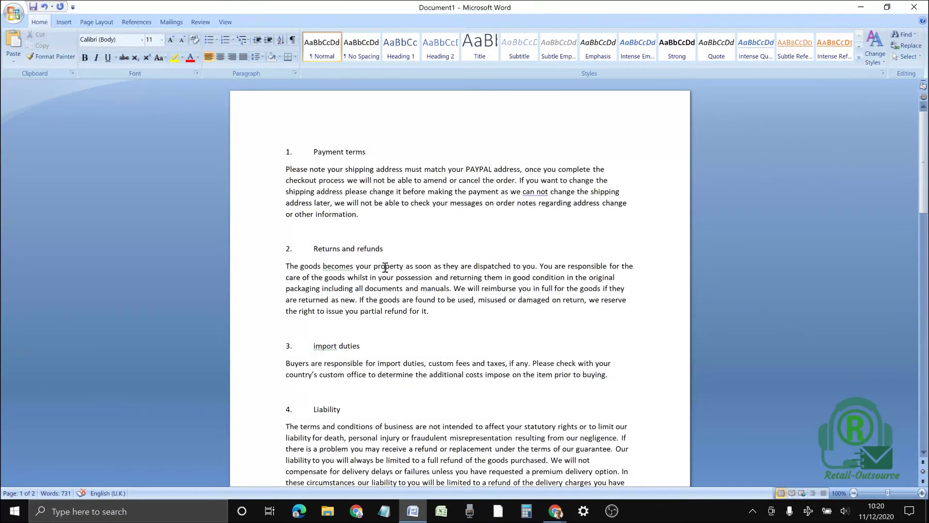
key("ctrl+a")
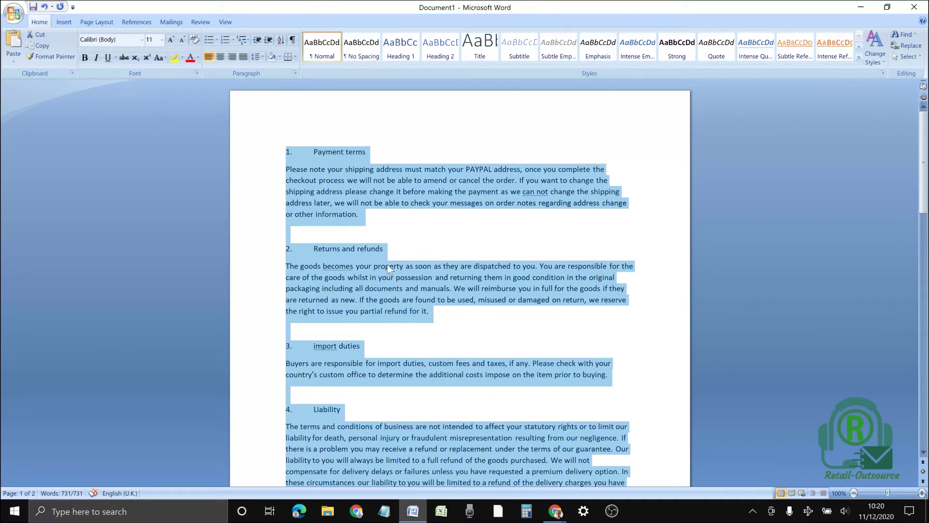
- Paste the copied Word terms, starting with Payment terms, into the Terms and conditions box
left_click(861, 6)
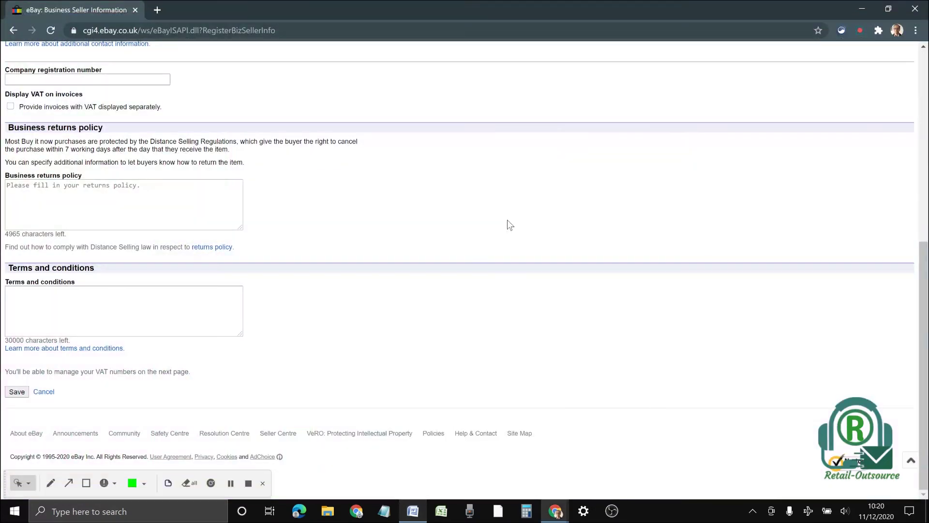
left_click(107, 305)
key("ctrl+v")
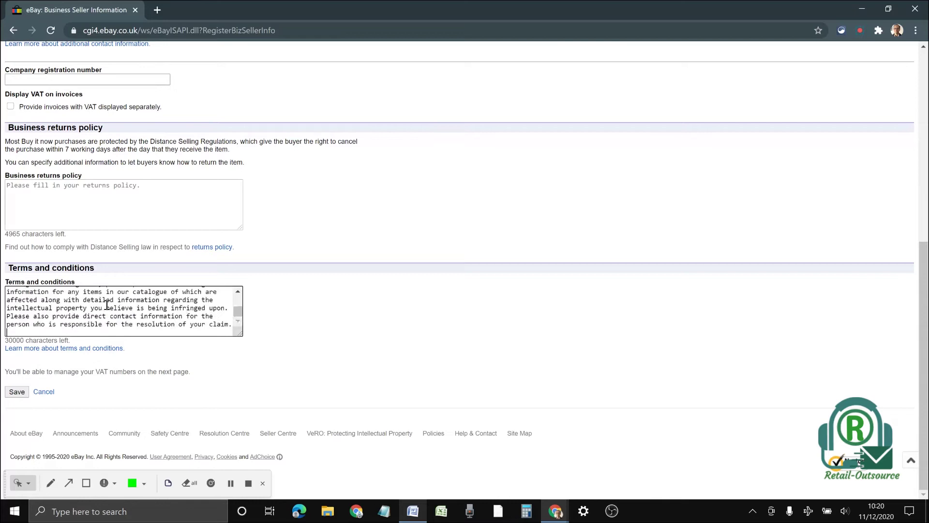
scroll(130, 308, "up", 5)
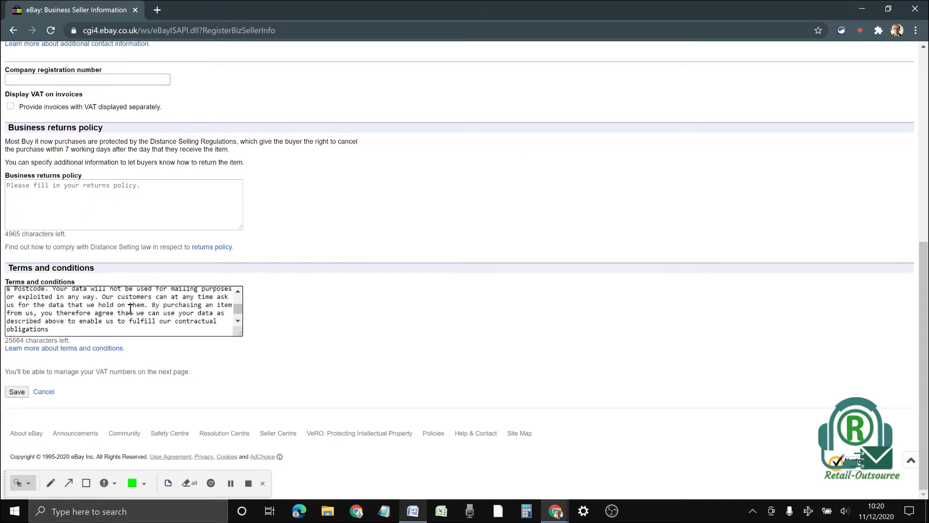
scroll(130, 308, "up", 10)
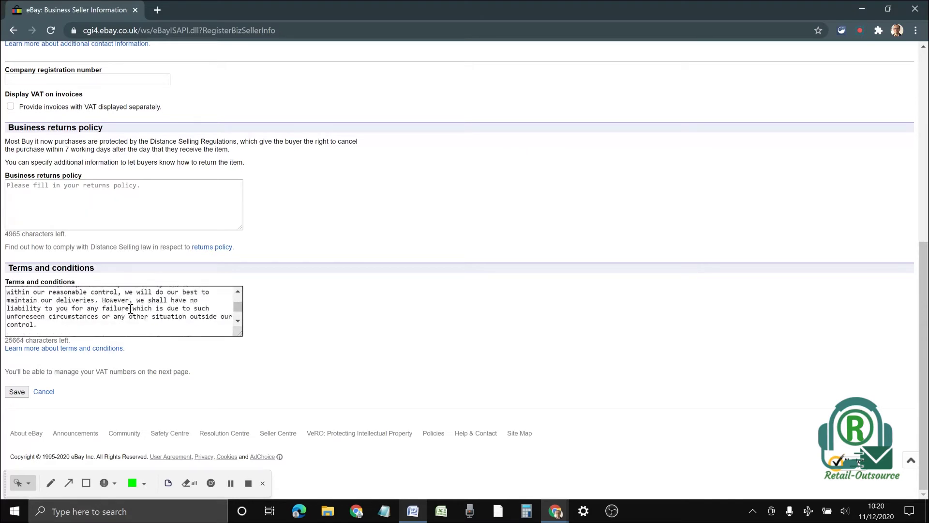
- Copy the Returns and refunds section from Word for the Business returns policy box
left_click(413, 513)
left_click(377, 276)
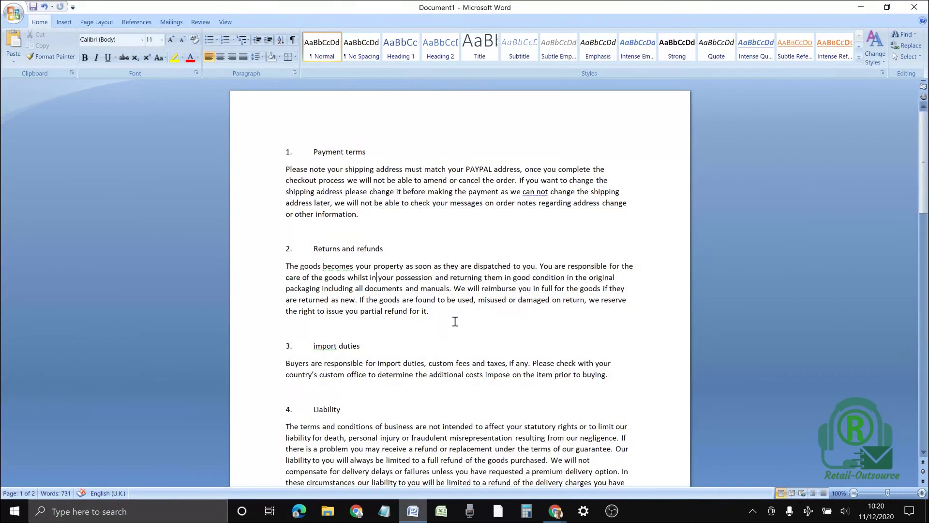
left_click_drag(435, 319, 324, 253)
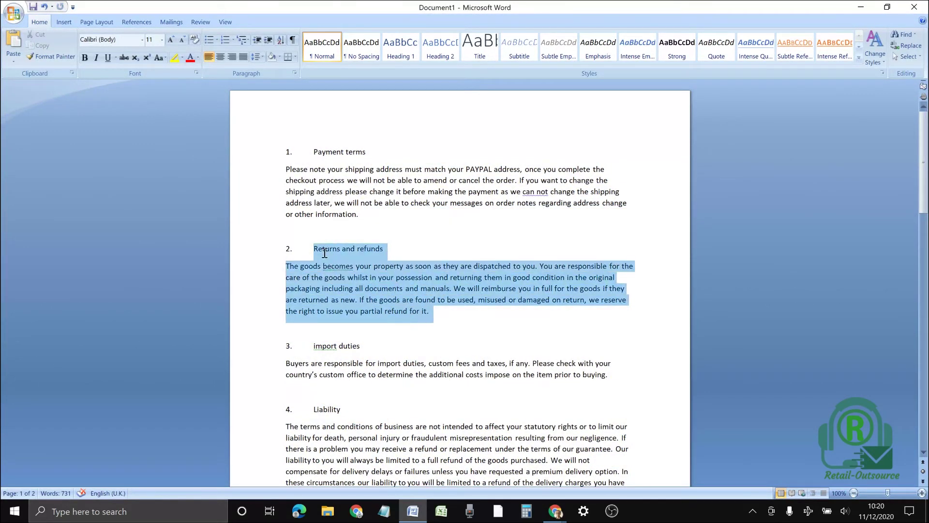
left_click(861, 7)
left_click(72, 195)
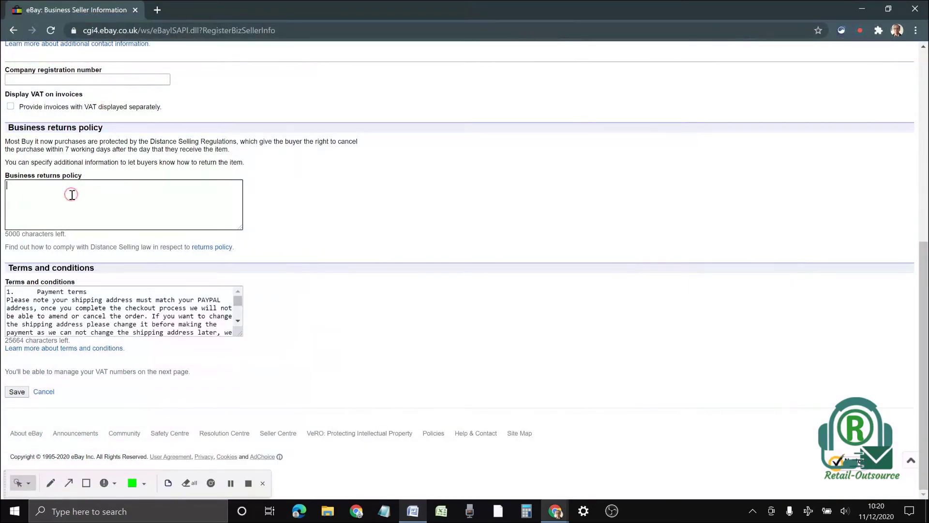
- Paste the Returns and refunds paragraph into the Business returns policy box
key("ctrl+v")
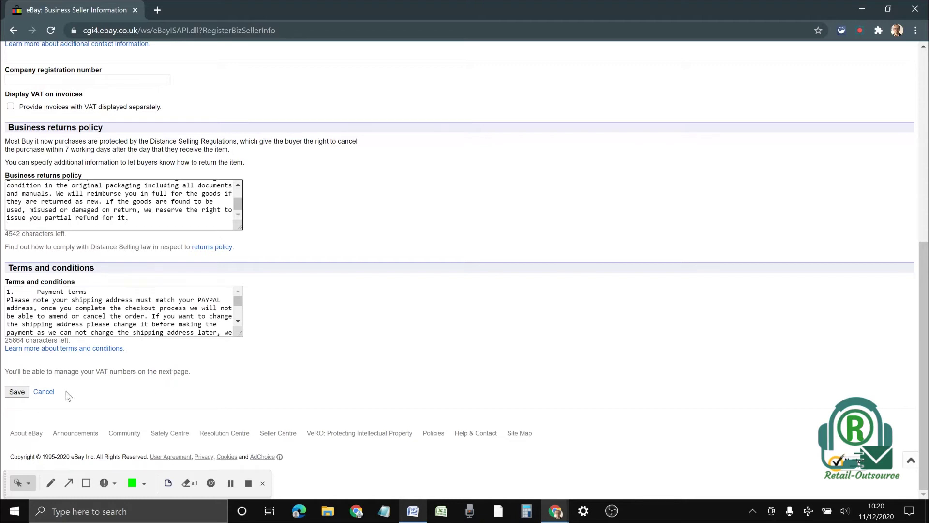
- Save the Business Seller Information form, reaching the Display your VAT number on listings page
left_click(18, 393)
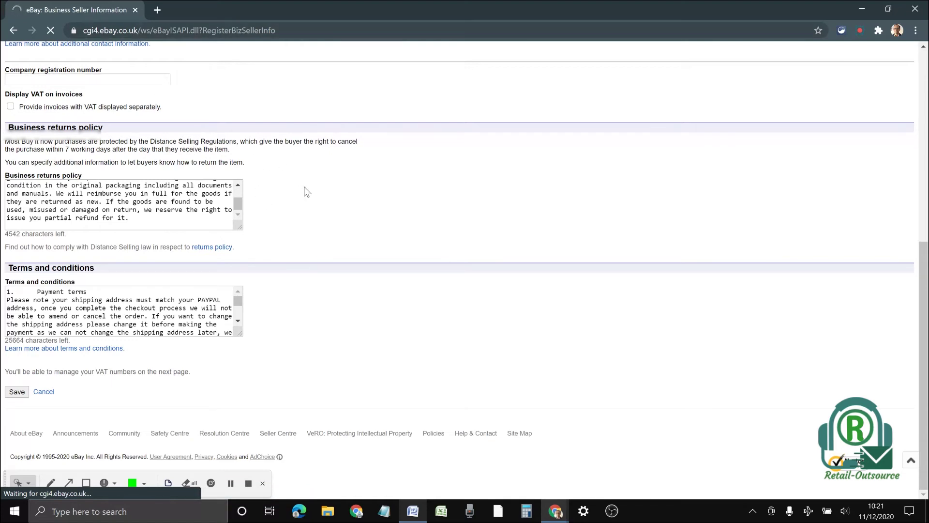
left_click(231, 485)
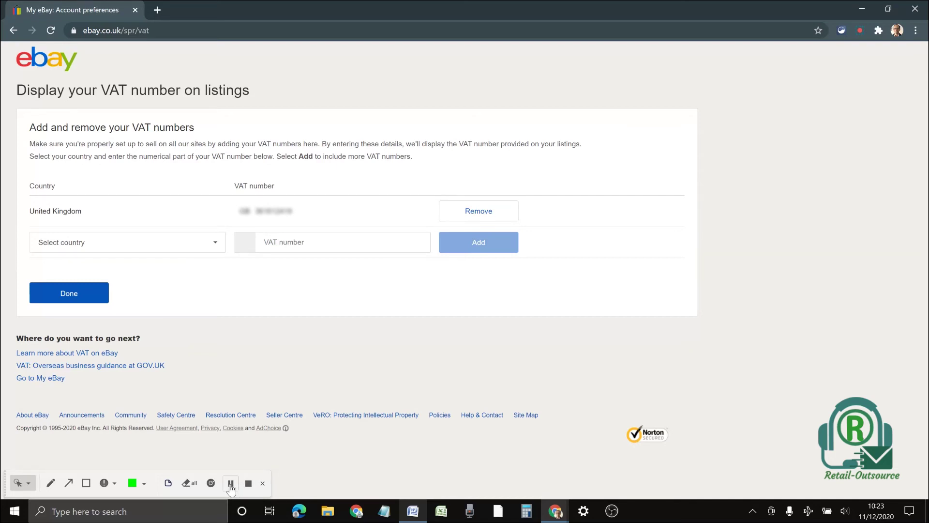
- On the TP-LINK AV1300 listing, review the business seller information and terms of sale
left_click(231, 483)
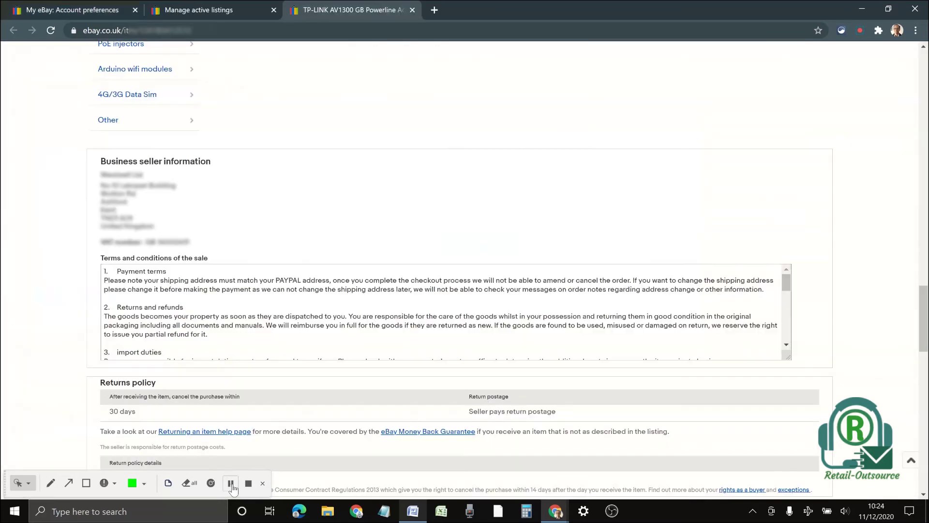
scroll(446, 264, "up", 15)
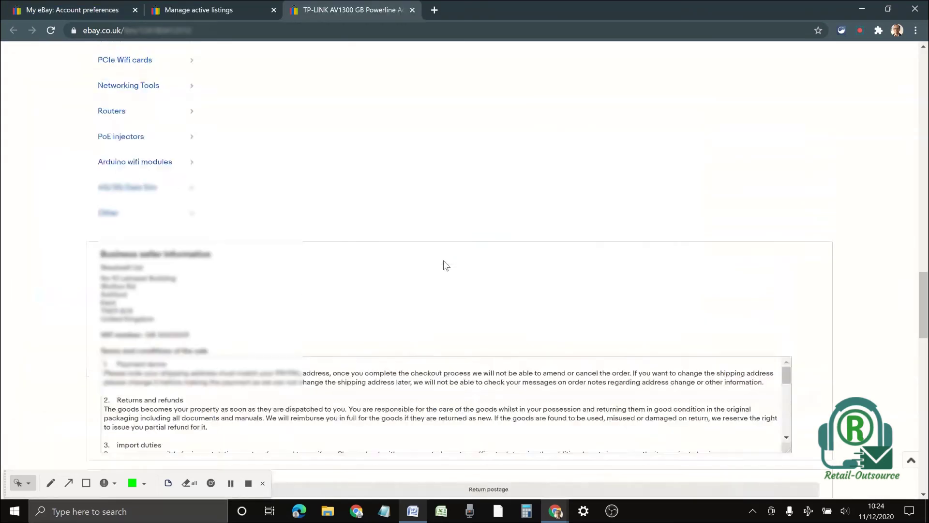
scroll(445, 265, "up", 10)
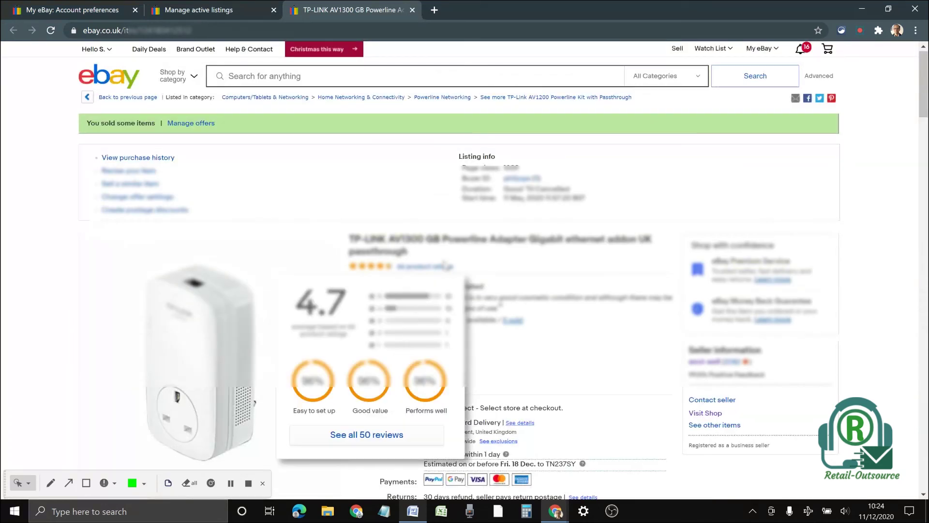
scroll(446, 264, "down", 20)
scroll(445, 265, "down", 10)
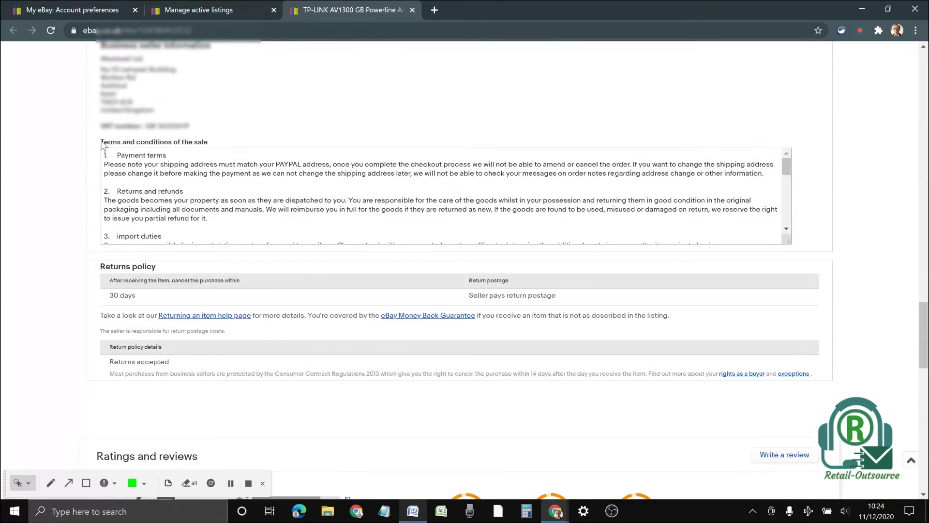
left_click_drag(101, 141, 217, 145)
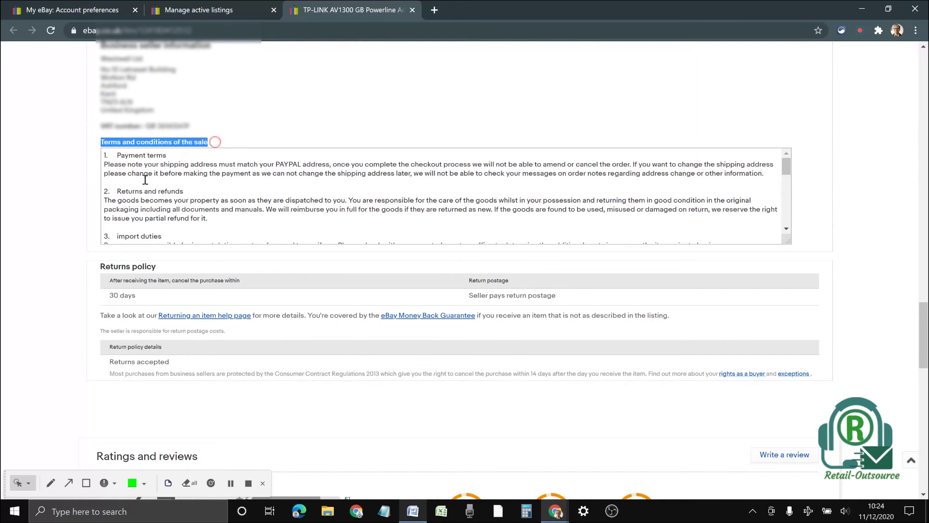
scroll(221, 182, "down", 1)
scroll(221, 181, "down", 5)
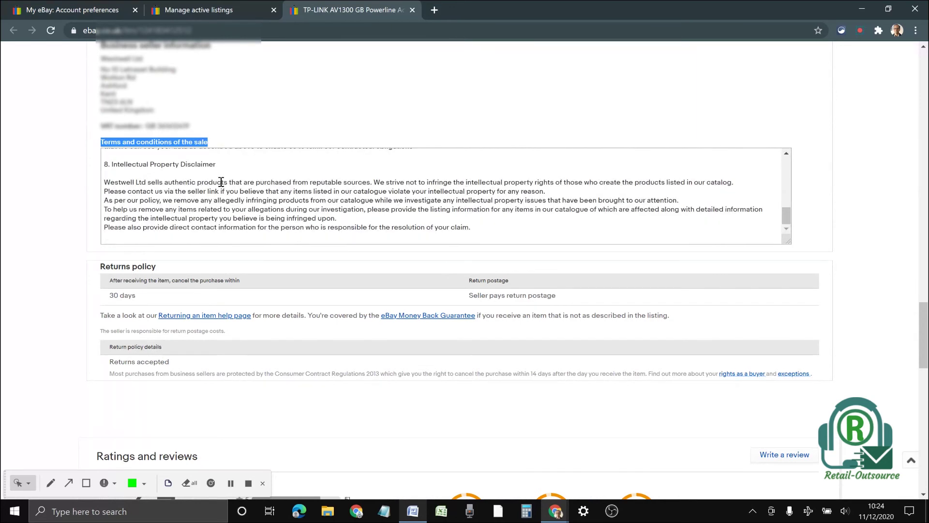
scroll(220, 181, "down", 2)
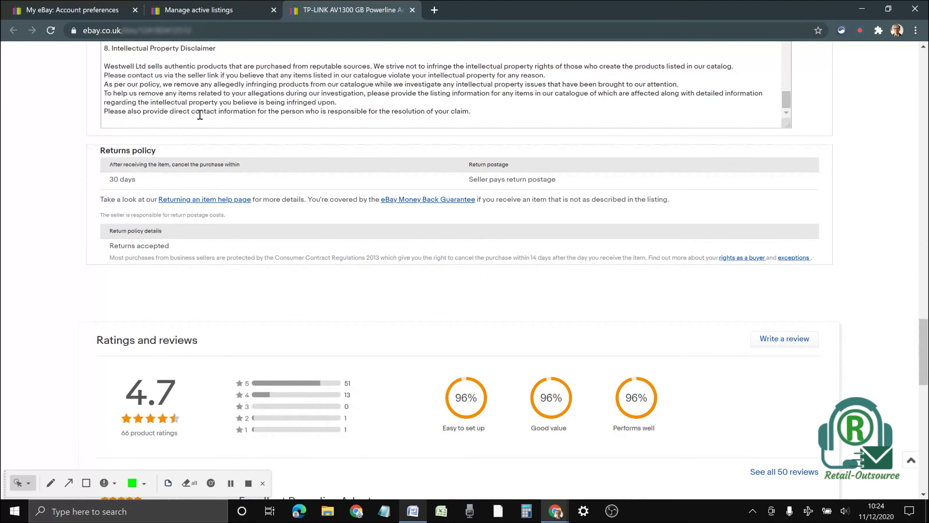